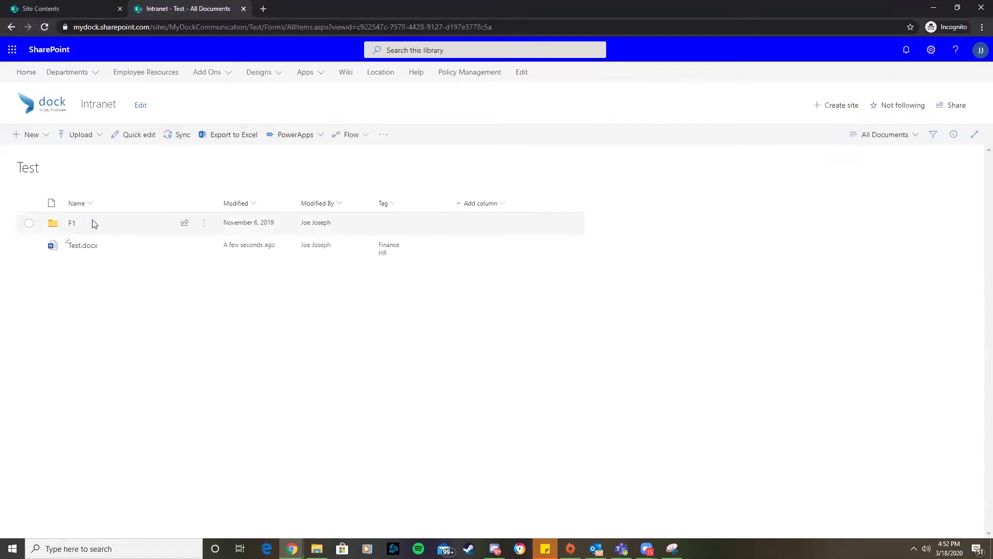
Create the 'Test: Test.docx' alert: E-mail, Anything changes, Send notification immediately.
mouse_move(86, 251)
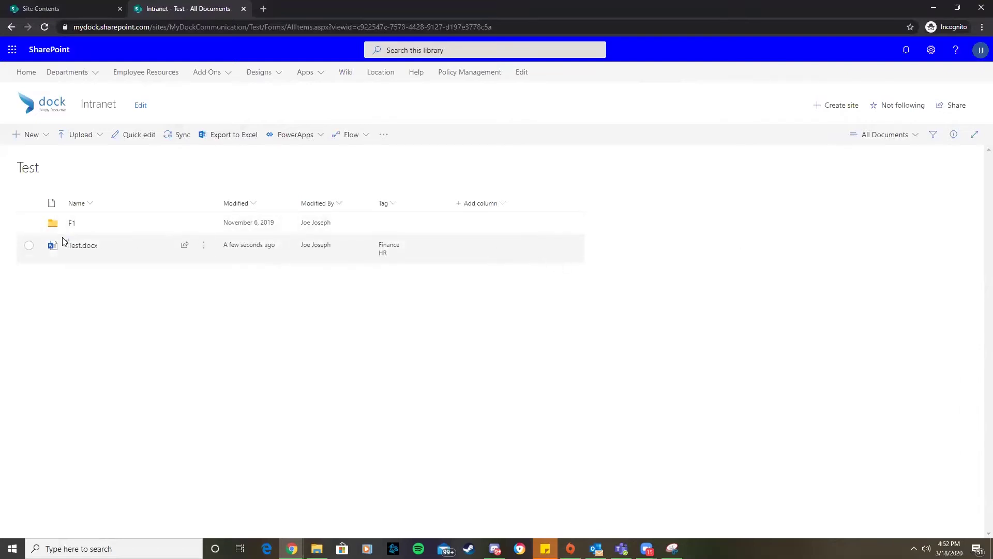
left_click(29, 246)
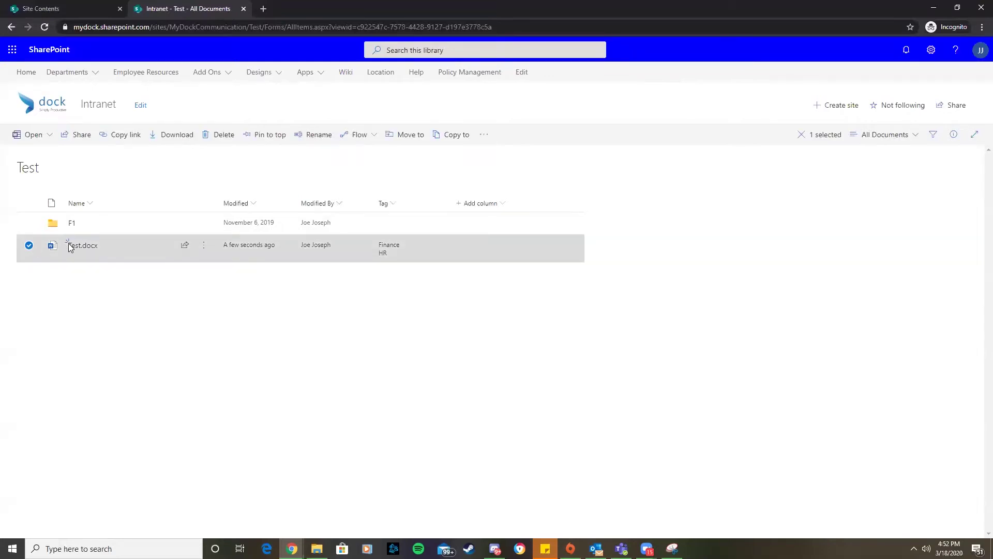
left_click(205, 247)
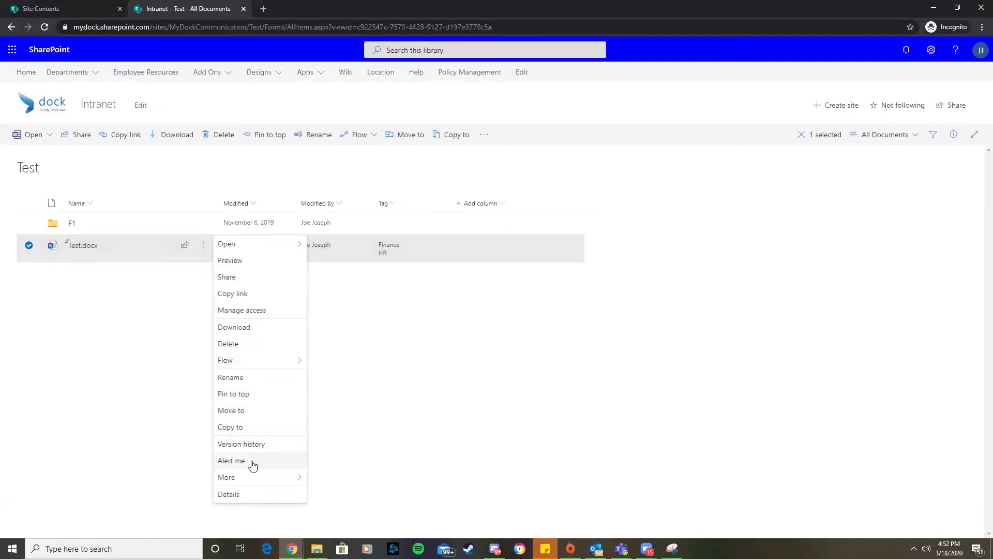
left_click(251, 460)
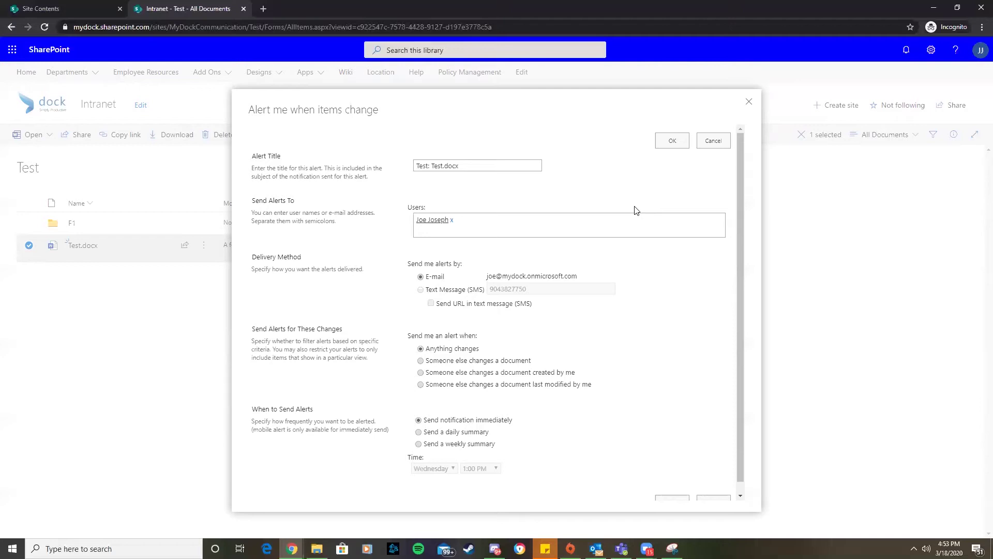
left_click(440, 164)
scroll(638, 244, "down", 1)
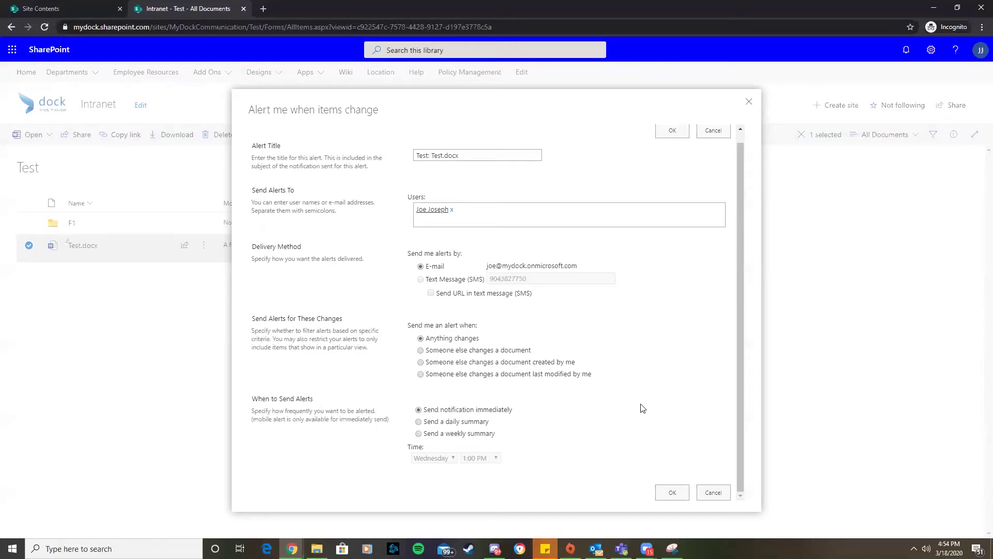
left_click(676, 491)
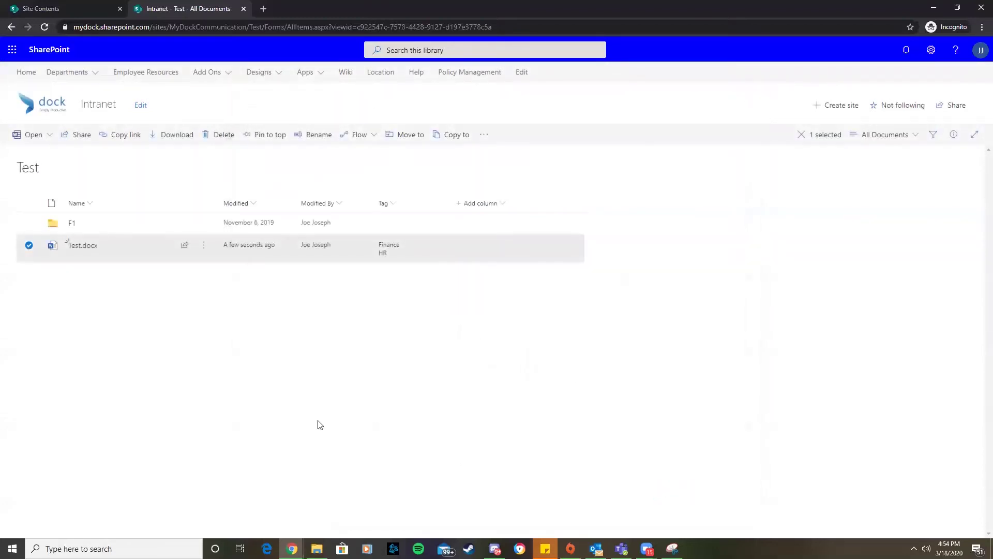
Add 'TEST CHANGE' after the word 'Test' in Test.docx in Word for the web.
left_click(145, 349)
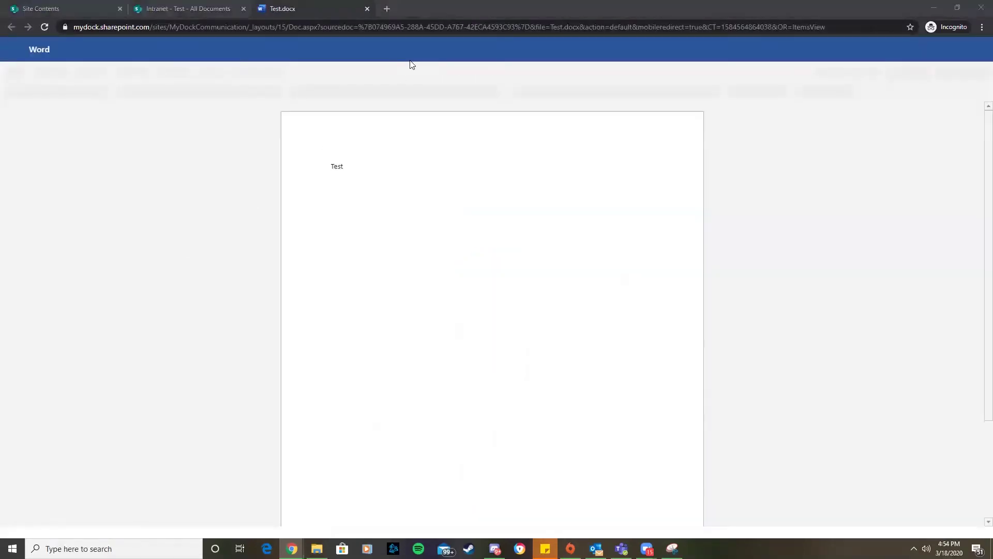
left_click(390, 164)
type("TEST CHANGE")
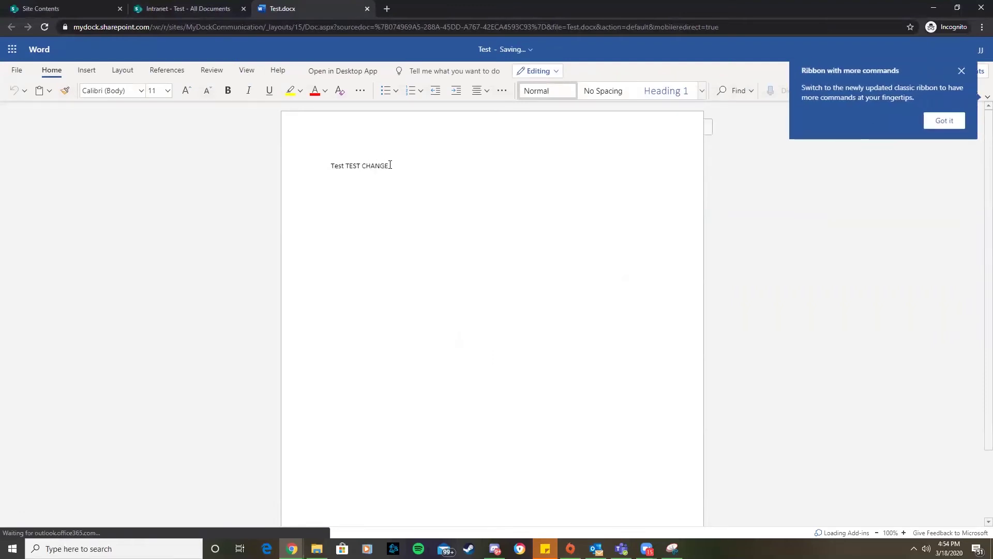
left_click(962, 71)
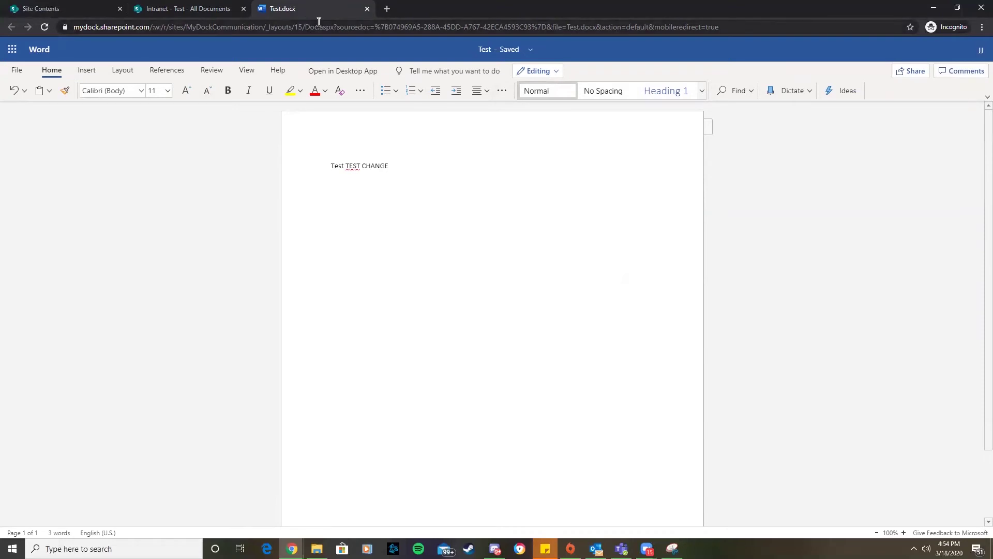
Close Test.docx and read the Intranet alert e-mails for Test123.docx and Test.docx.
middle_click(326, 5)
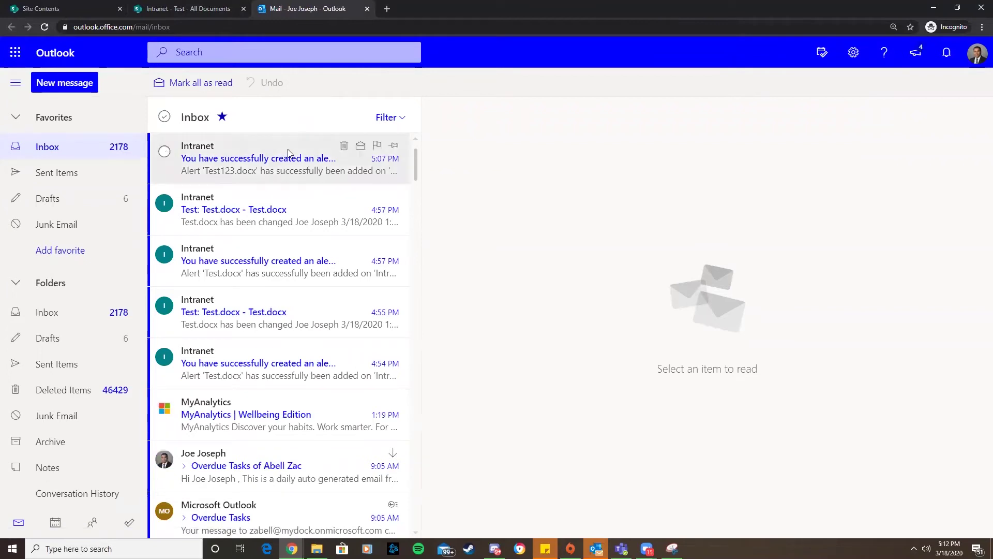
left_click(275, 163)
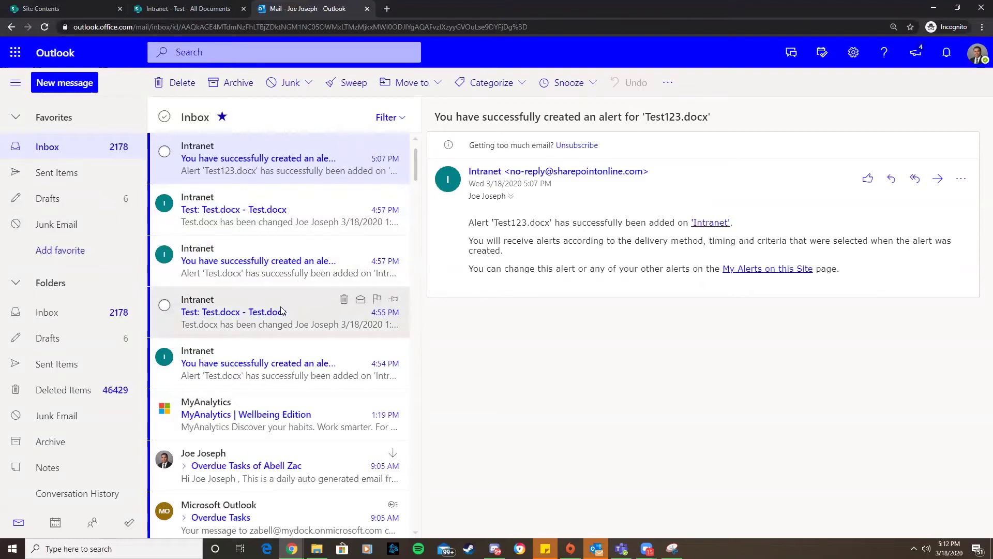
left_click(276, 332)
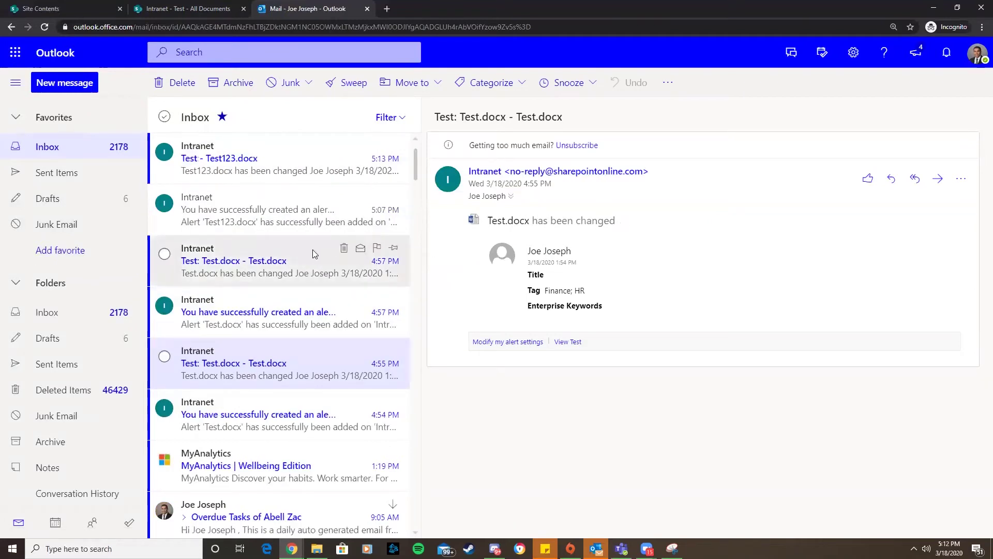
left_click(284, 158)
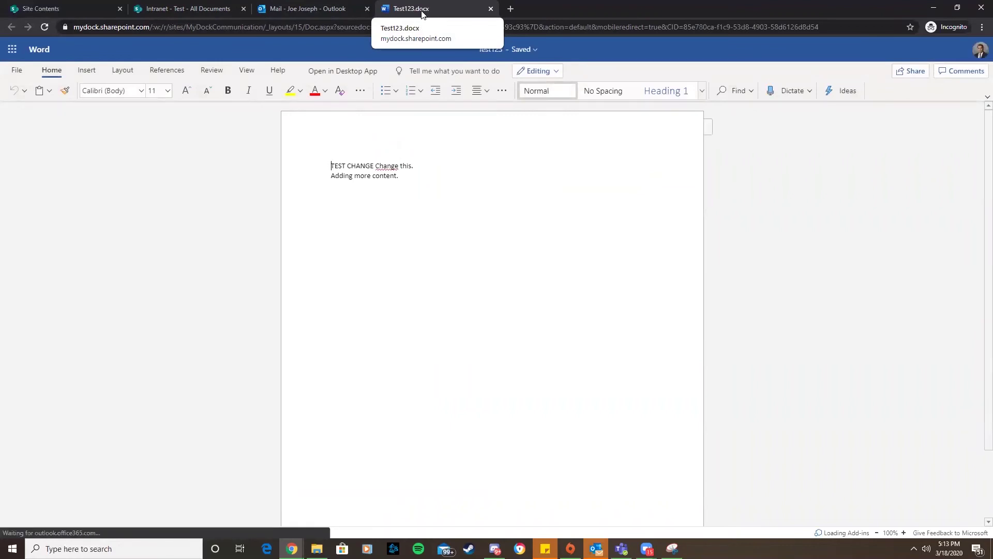
middle_click(421, 12)
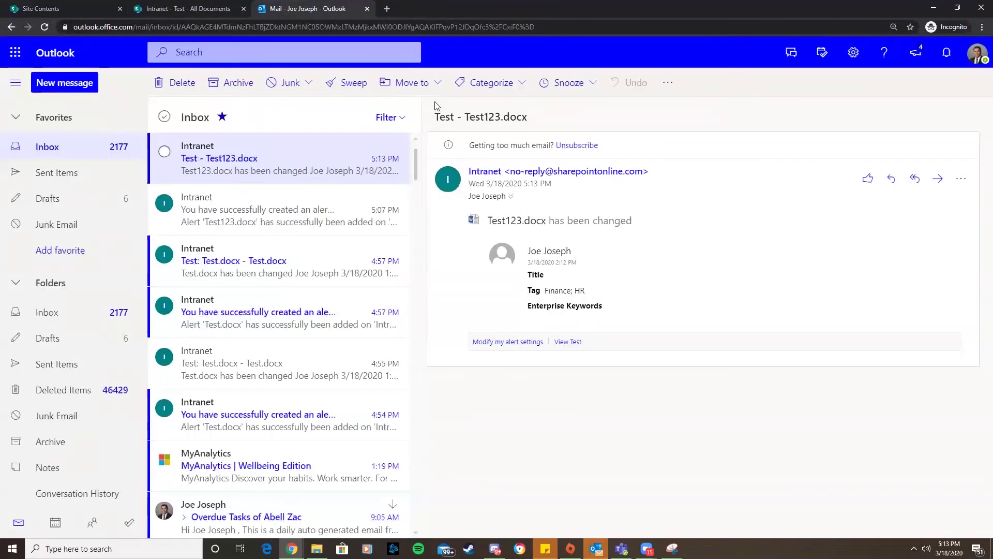
Delete the 'Test' alert from Manage my alerts and confirm the deletion.
left_click(204, 8)
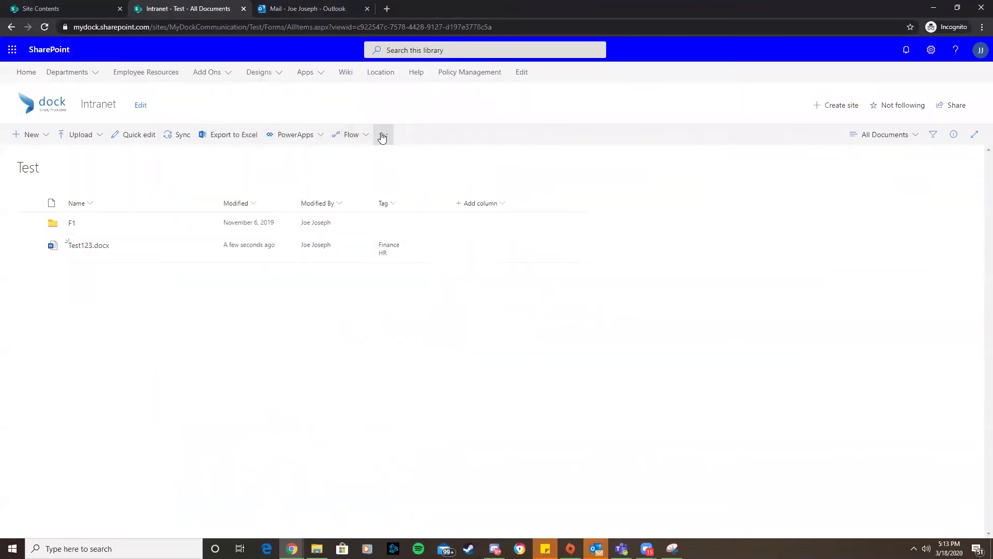
left_click(382, 135)
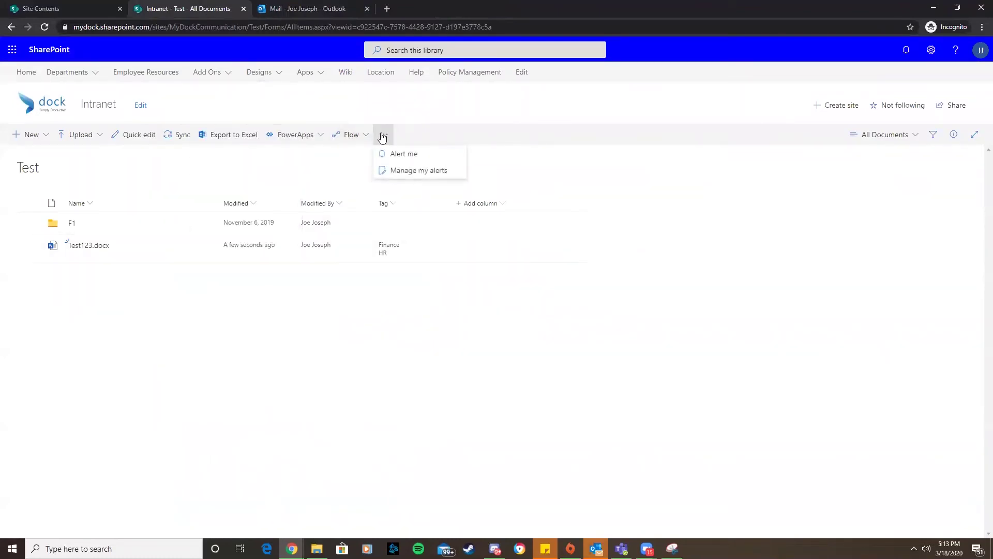
left_click(428, 170)
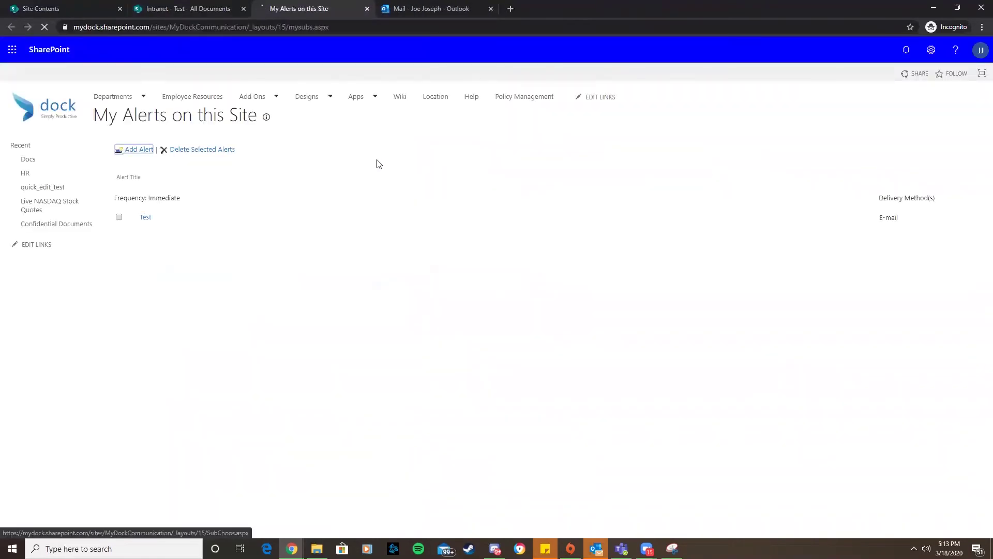
left_click(119, 218)
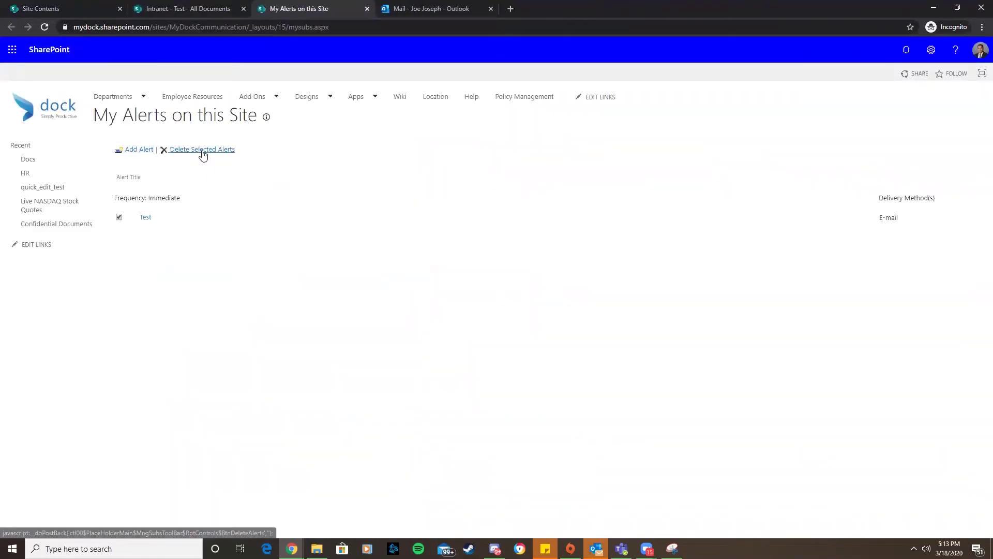
left_click(204, 151)
left_click(546, 86)
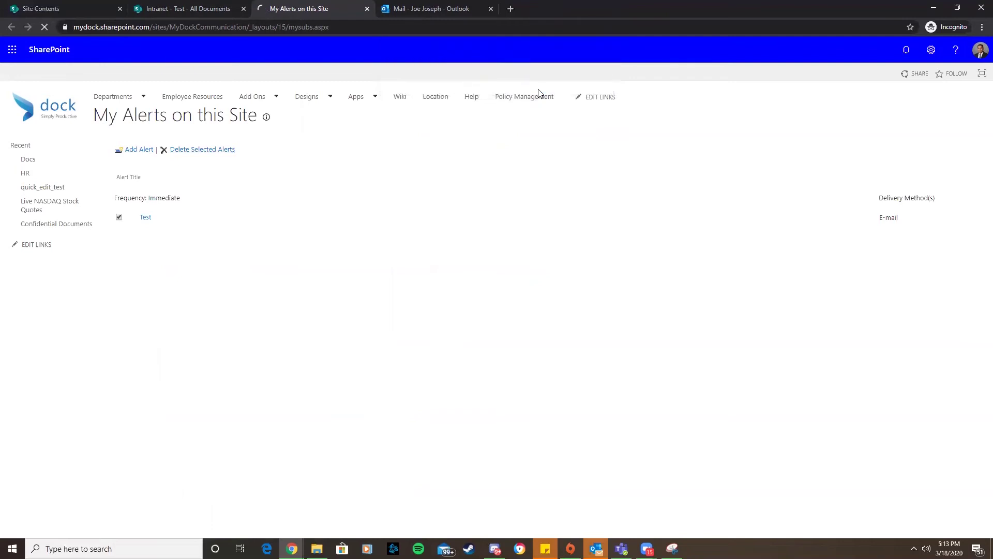
Create the 'Test: F1' folder alert: All changes, Anything changes, Send notification immediately.
left_click(367, 9)
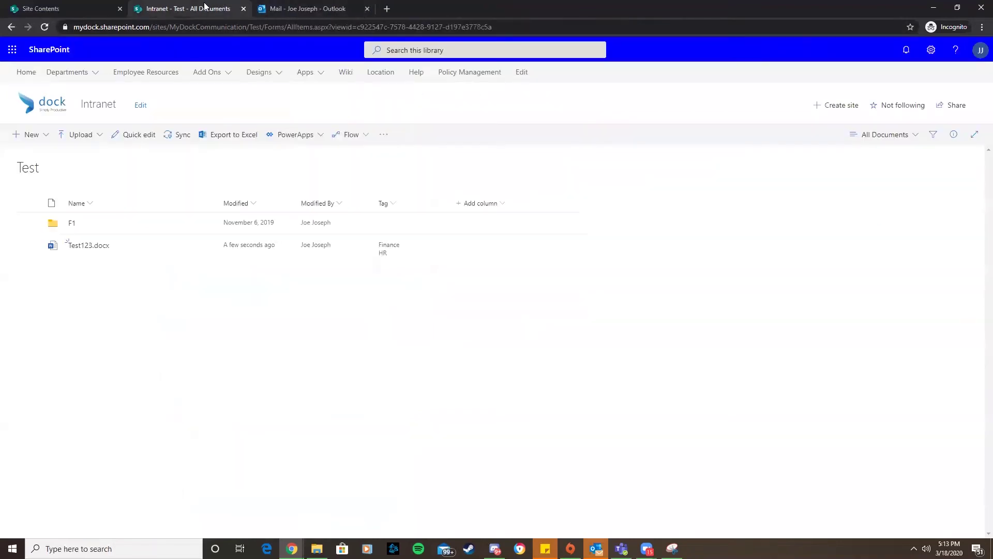
left_click(29, 224)
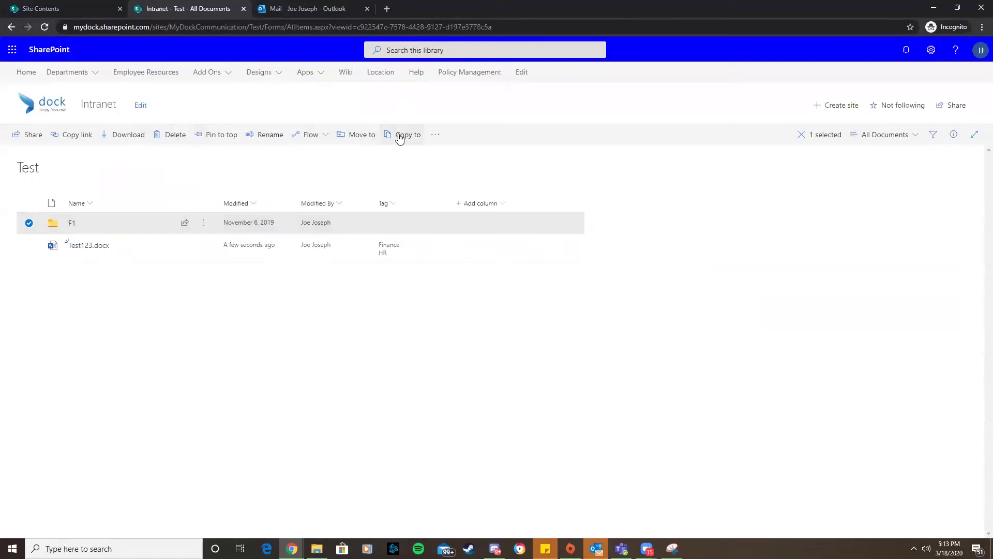
left_click(204, 223)
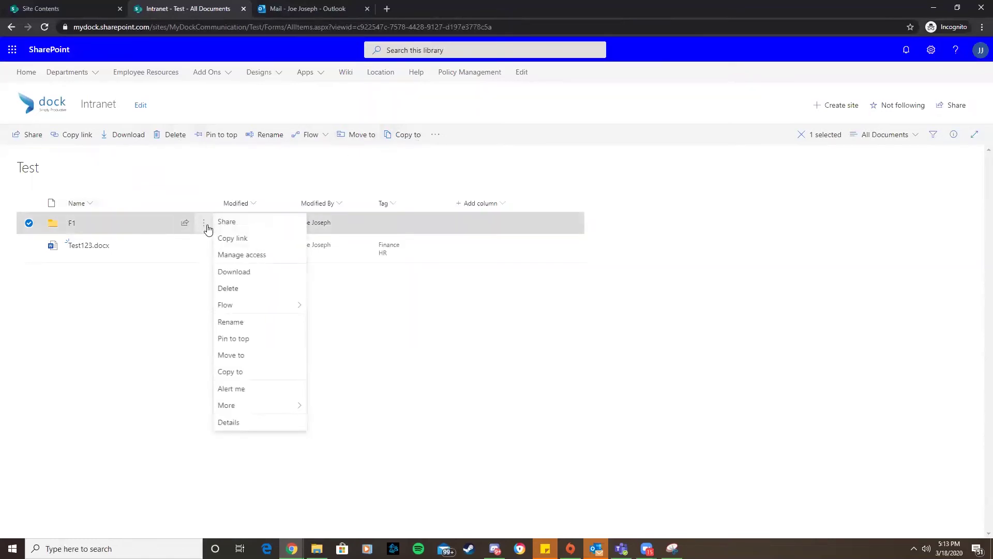
left_click(250, 389)
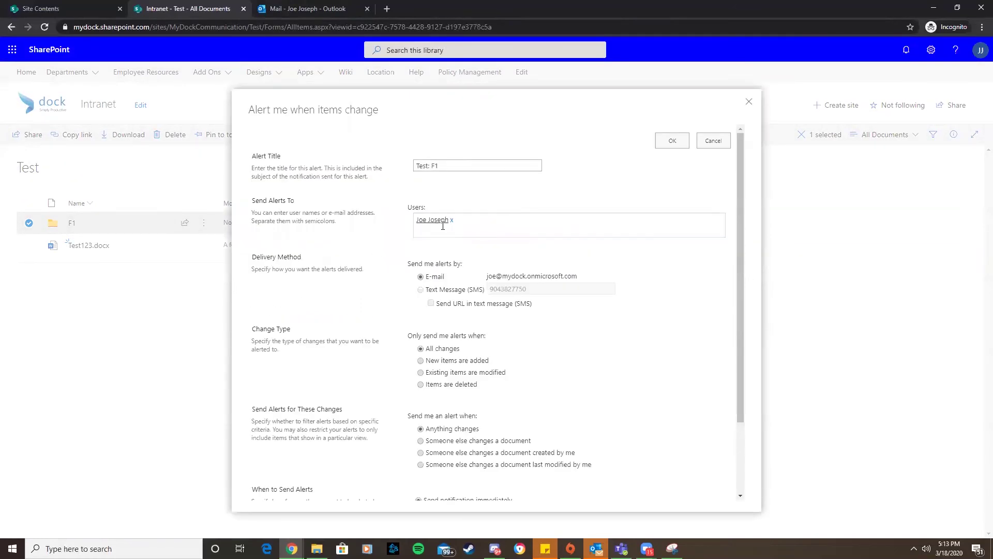
scroll(517, 251, "down", 3)
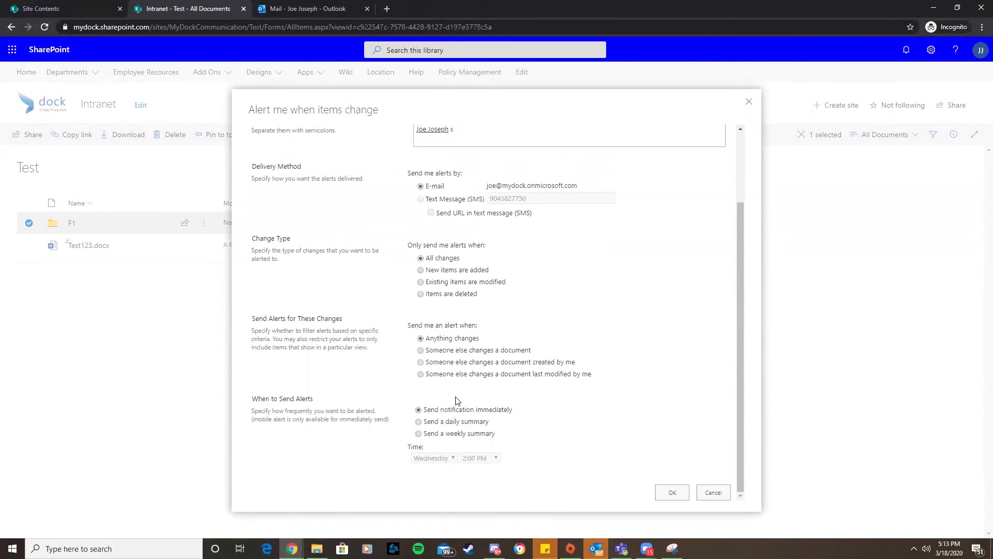
left_click(672, 492)
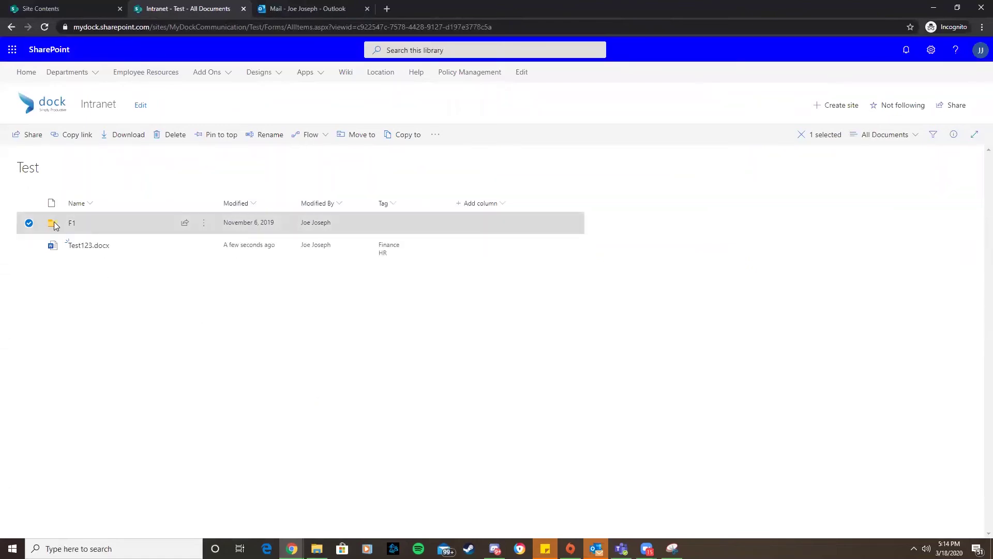
Open folder F1, read the 'Test: F1' confirmation e-mail, then return to SharePoint.
left_click(72, 226)
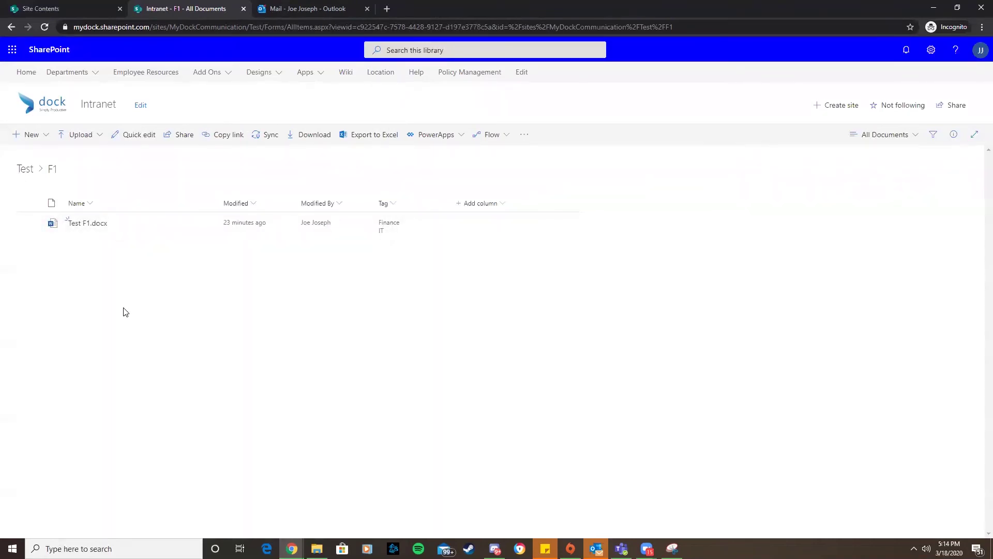
left_click(298, 7)
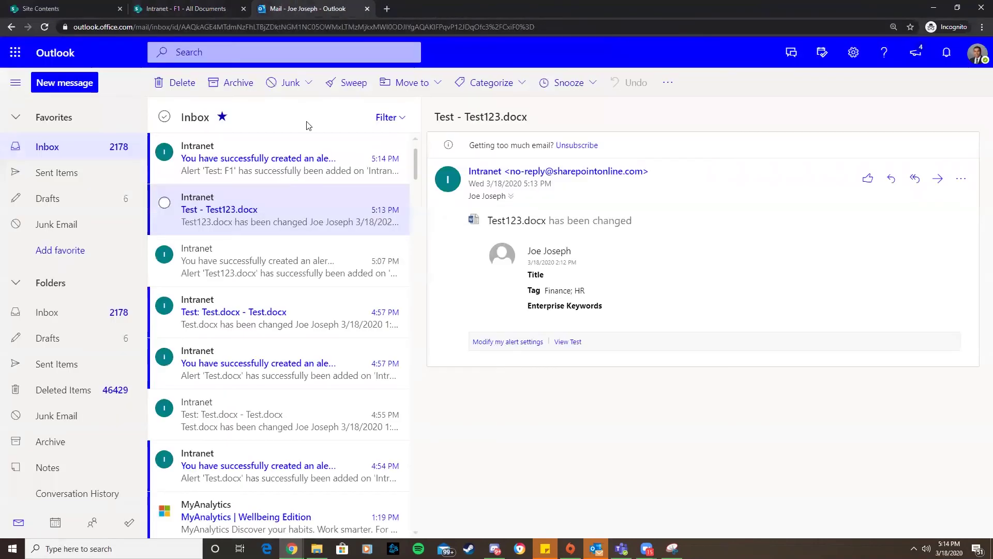
left_click(242, 166)
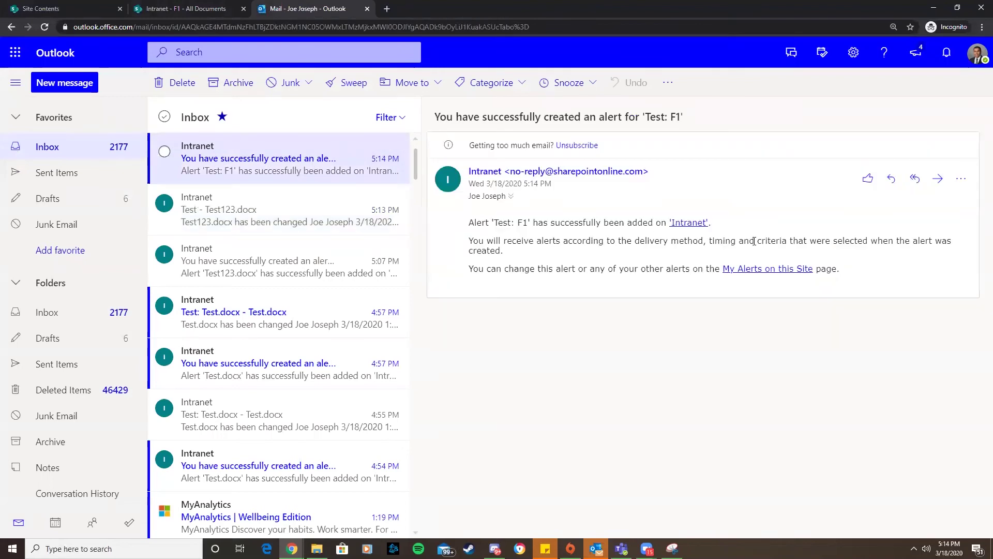
left_click(188, 15)
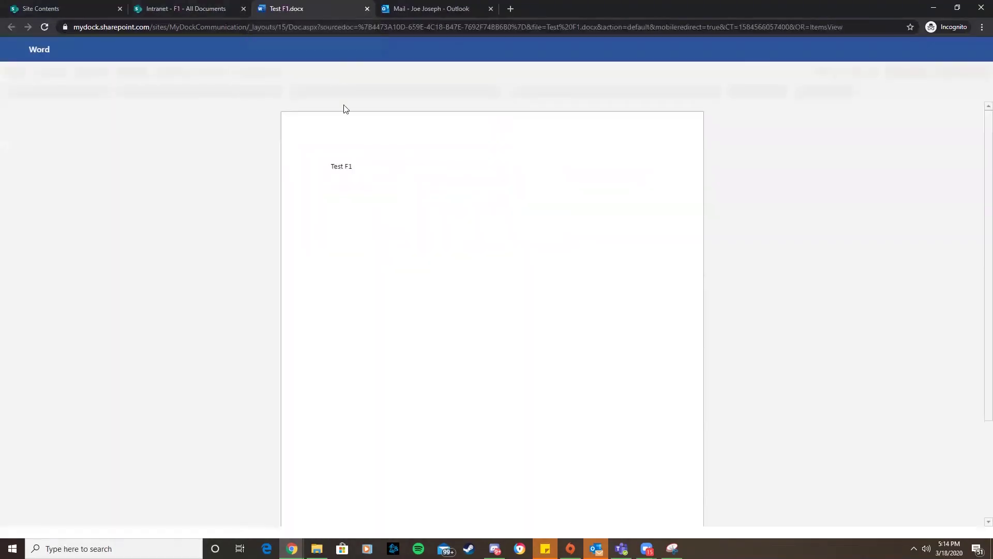
Append '!!!' so Test F1.docx reads 'Test F1!!!', then close it and return to the inbox.
type("!!!")
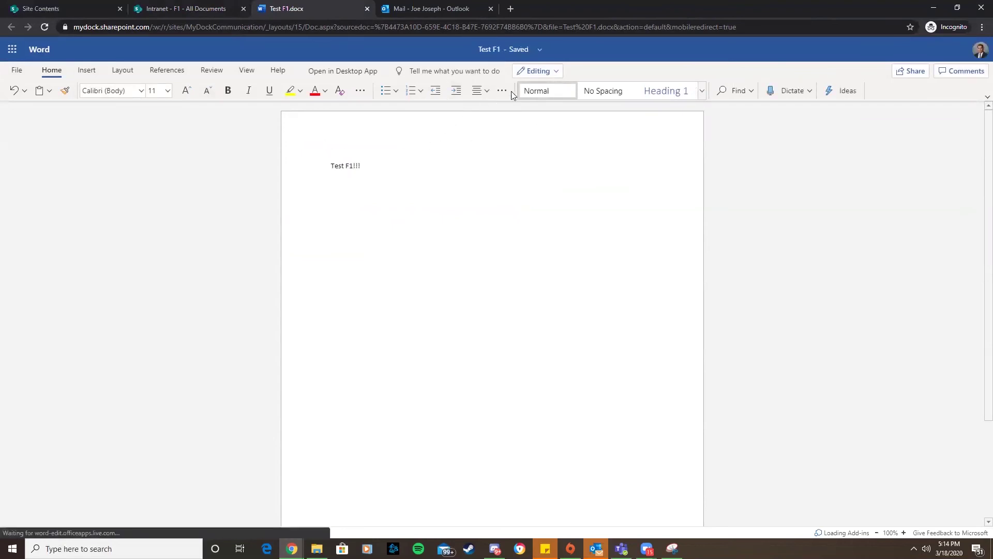
middle_click(302, 16)
left_click(269, 12)
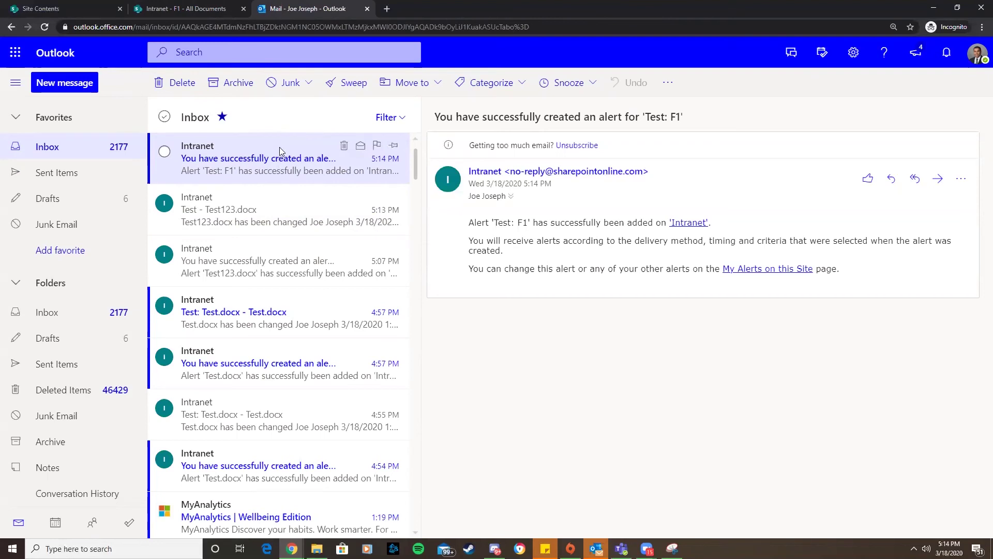
Check folder F1 in SharePoint, then open the 'Test: F1 - Test F1.docx' alert e-mail.
left_click(182, 10)
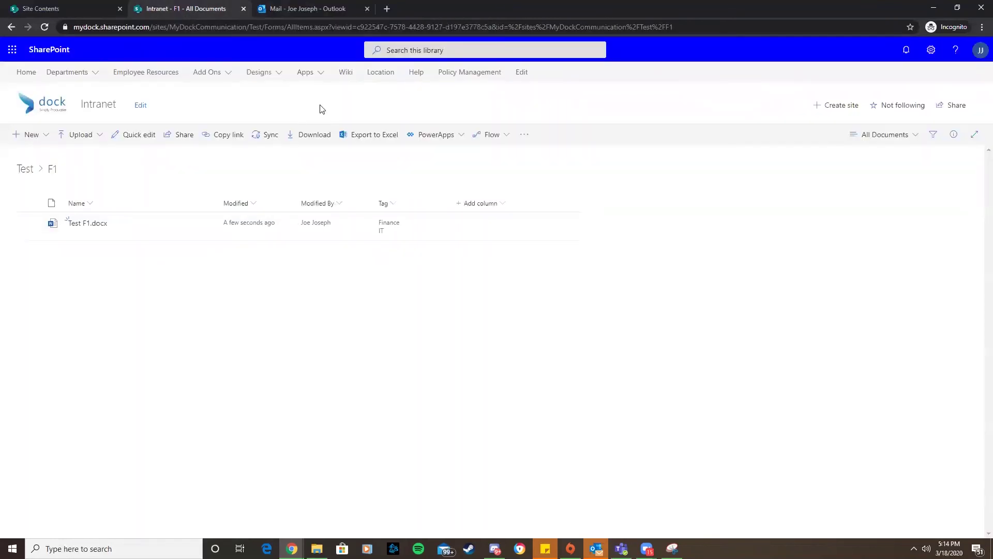
left_click(305, 72)
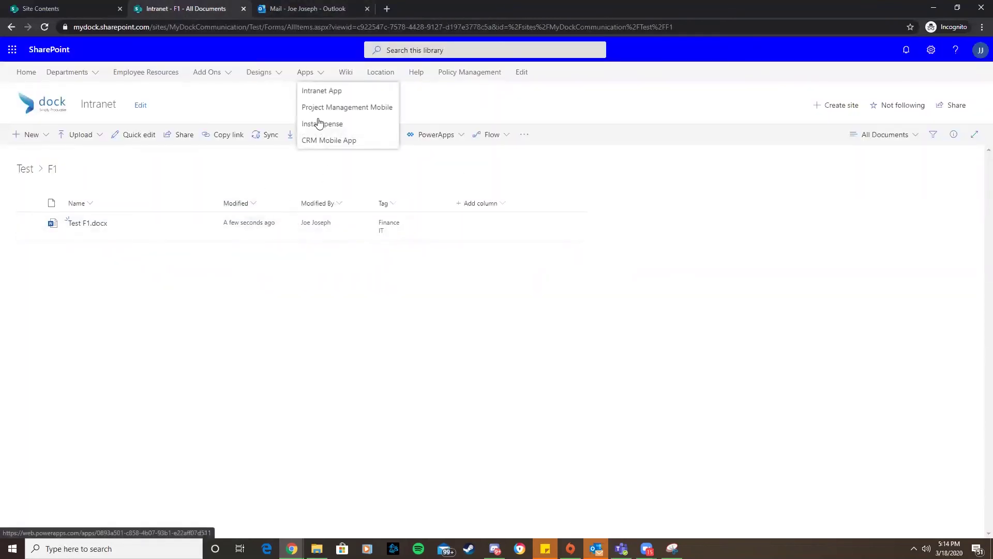
key("ctrl+Tab")
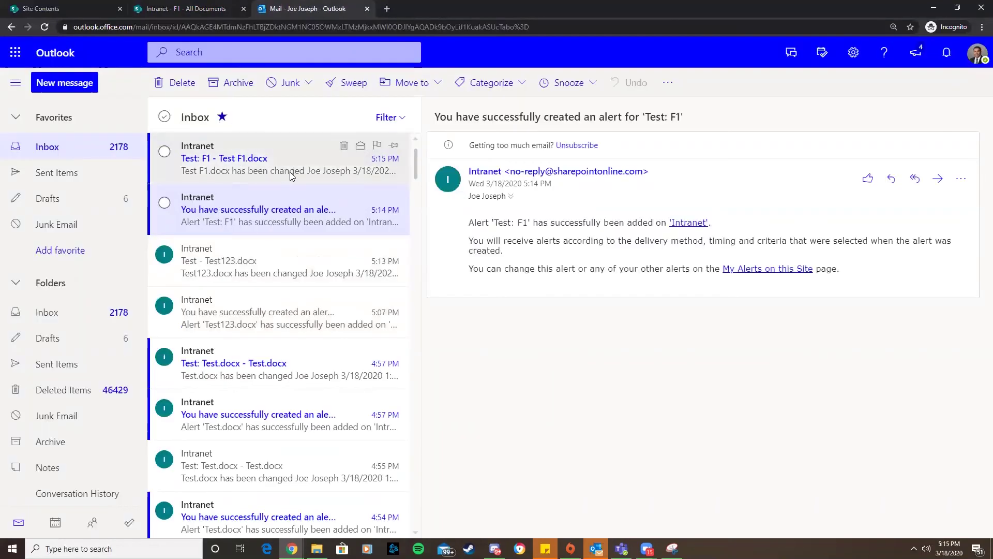
left_click(270, 153)
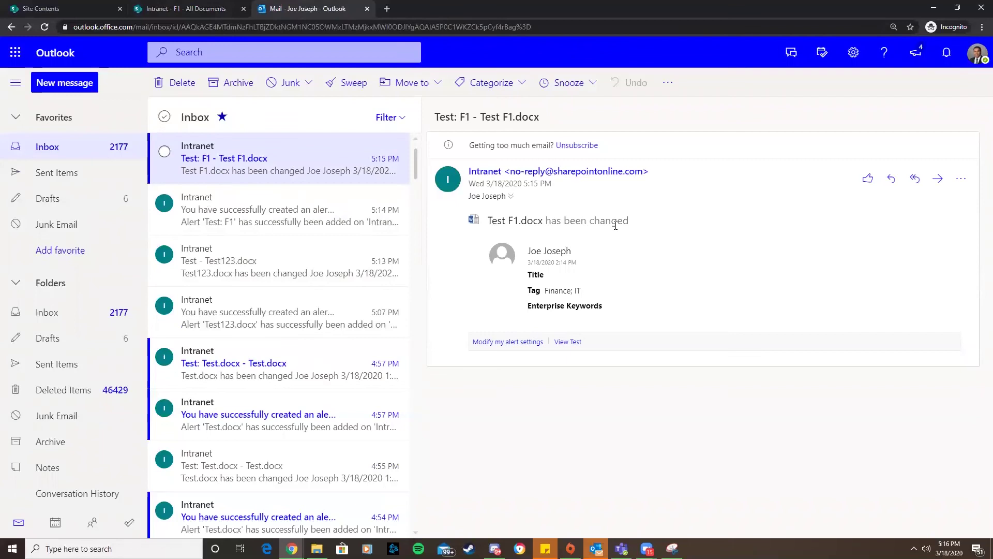
Return from folder F1 to the Test library using the Test breadcrumb.
left_click(181, 8)
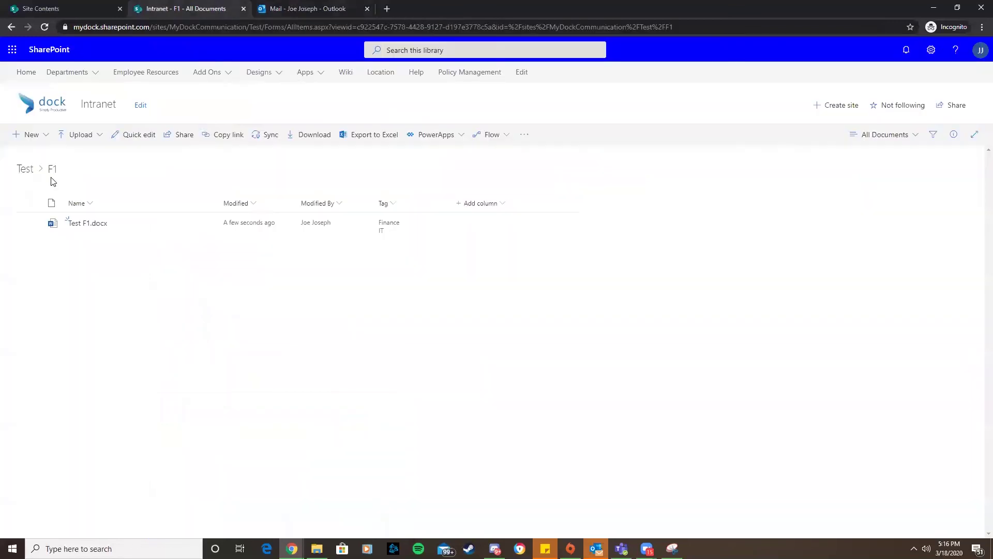
left_click(23, 166)
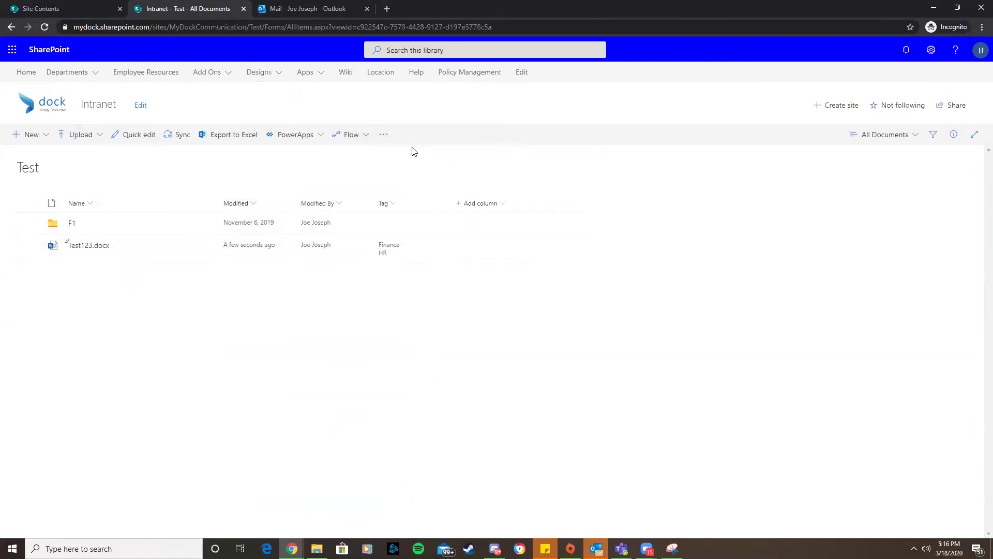
left_click(385, 136)
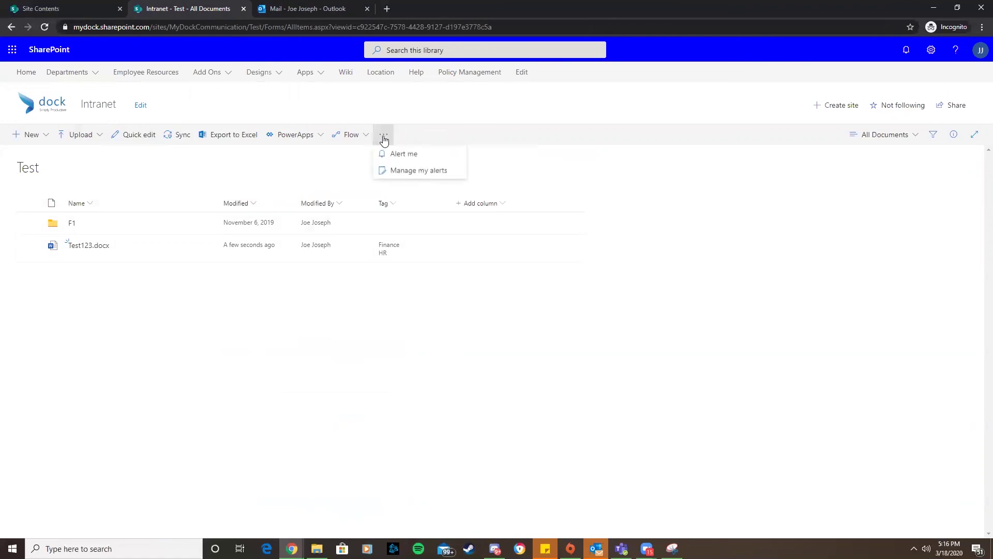
left_click(406, 157)
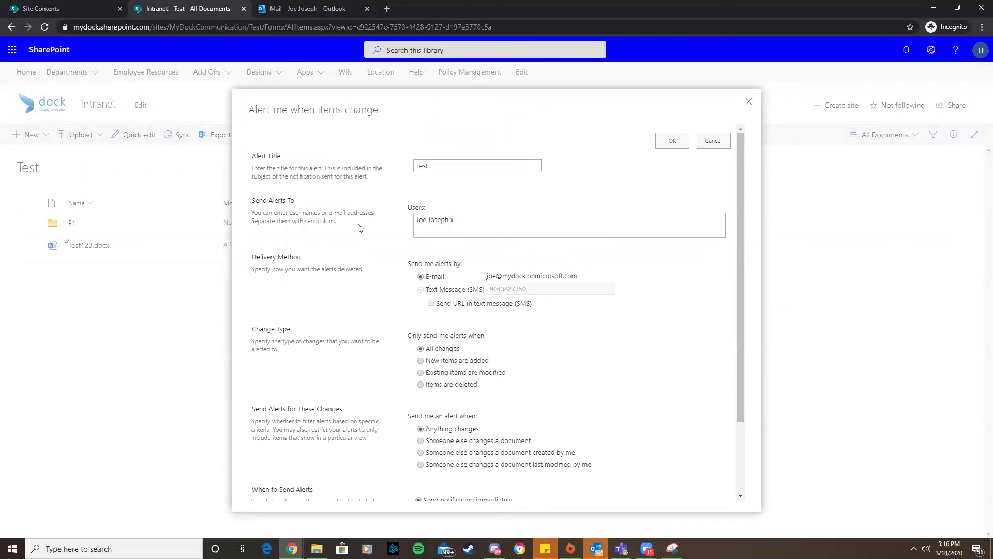
scroll(551, 252, "down", 1)
scroll(590, 246, "down", 1)
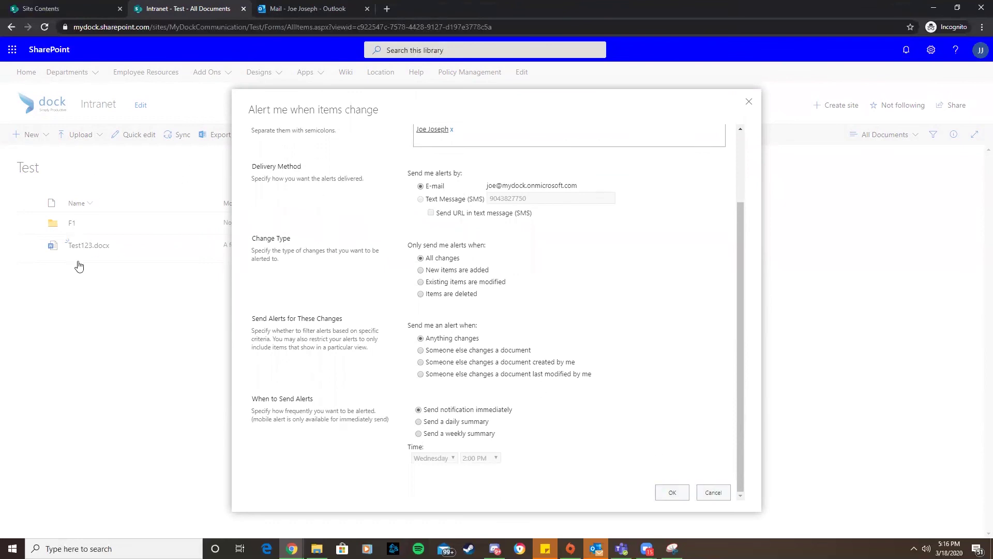
left_click(713, 493)
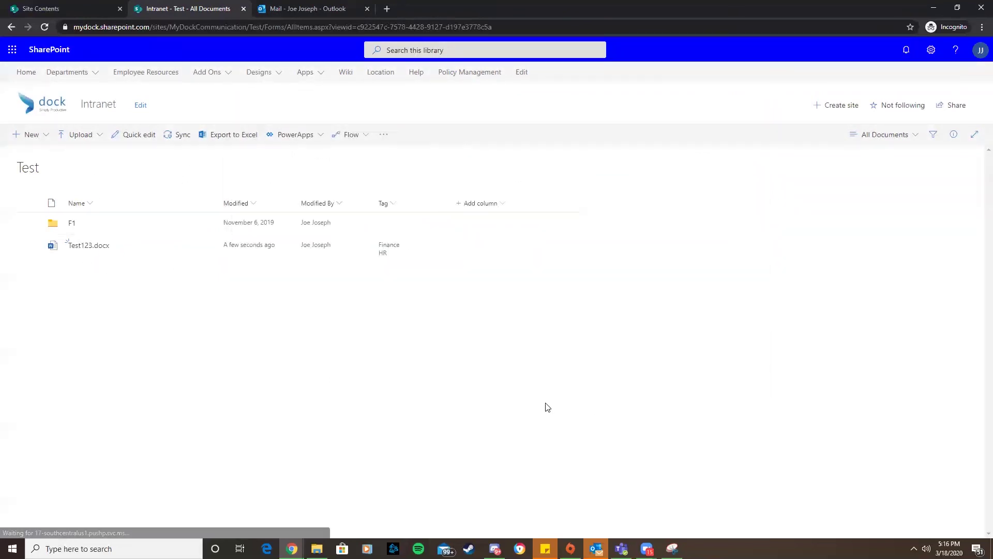